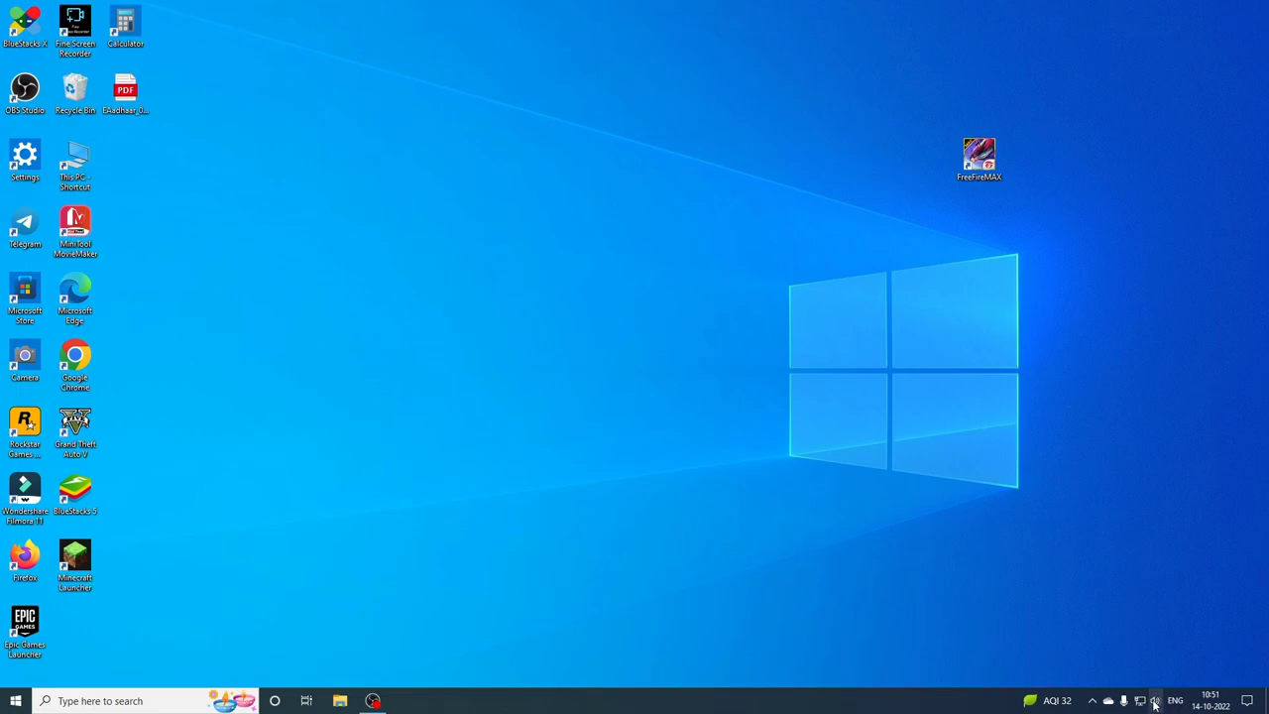
- Open the Windows sound settings and choose Microphone (USB Condenser Microphone) as the input device
right_click(1154, 701)
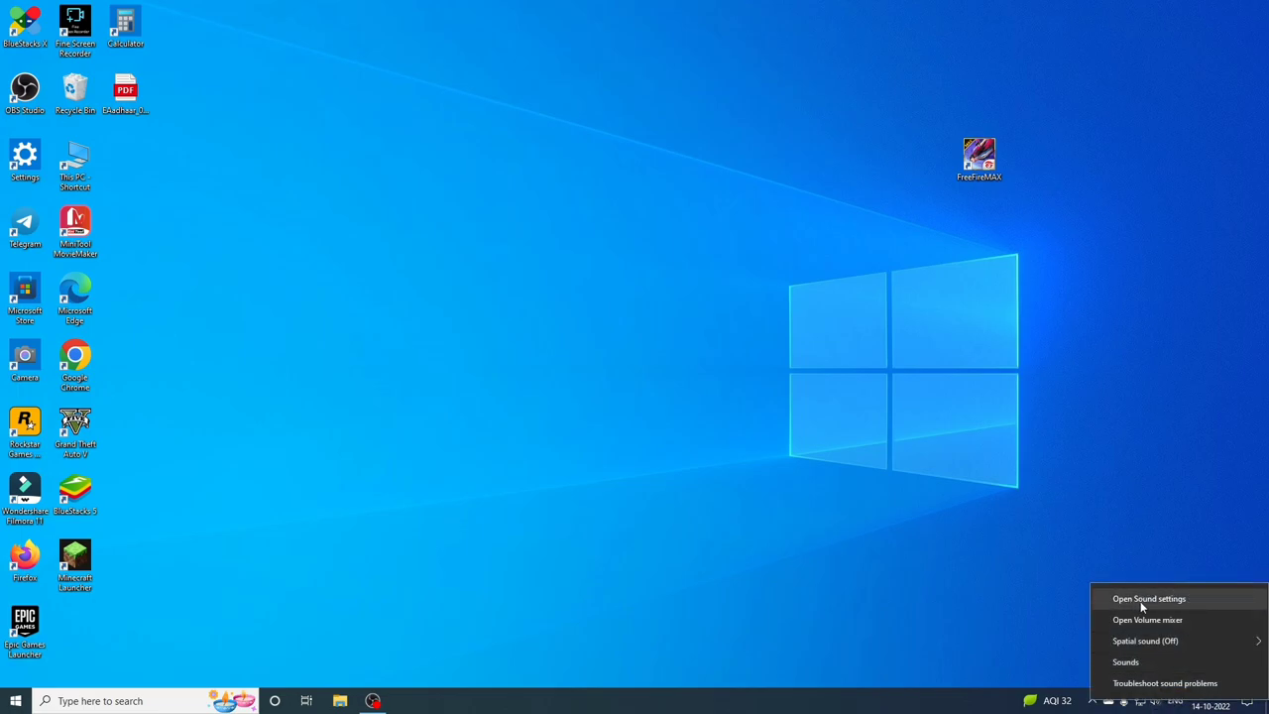
click(1165, 600)
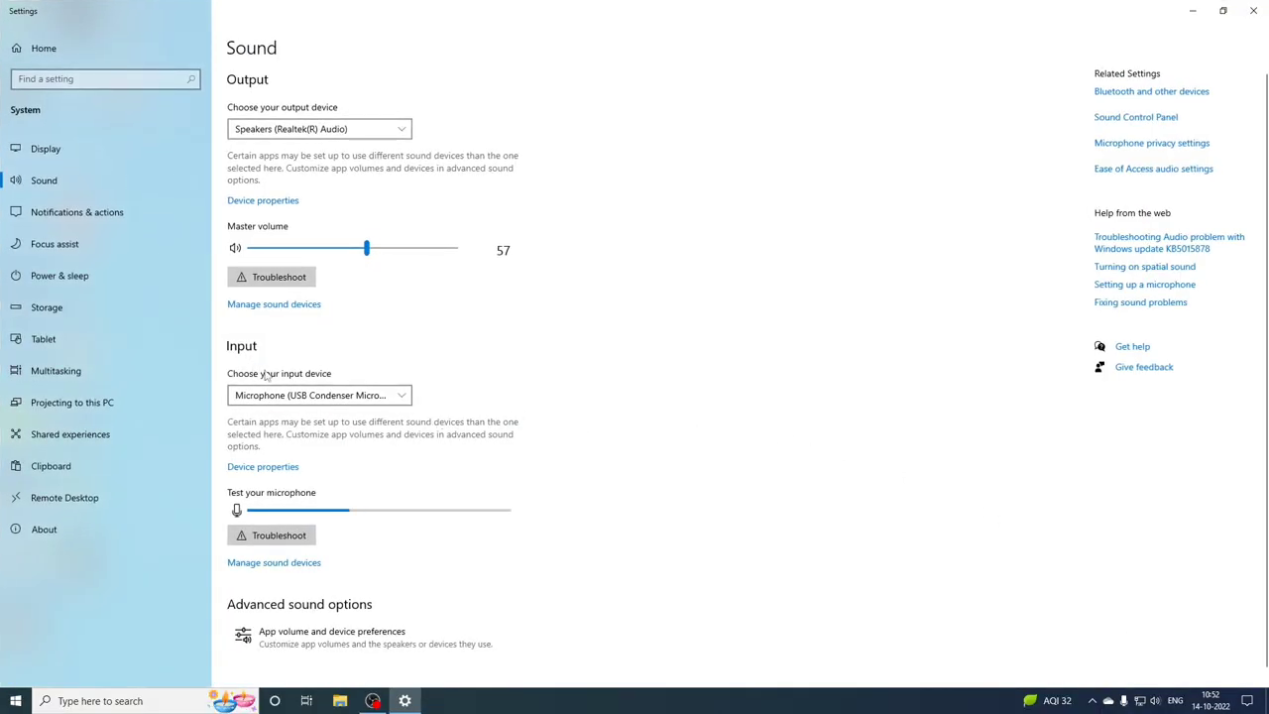
click(387, 399)
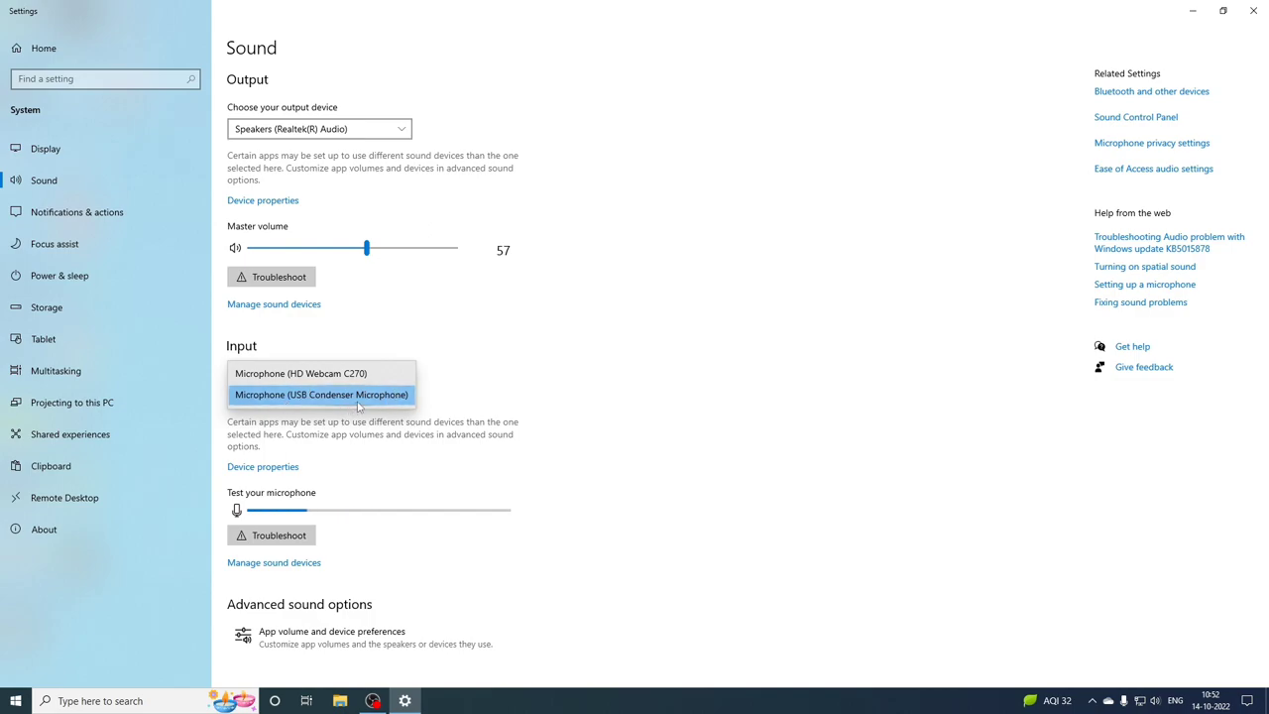
click(359, 397)
click(362, 400)
click(367, 397)
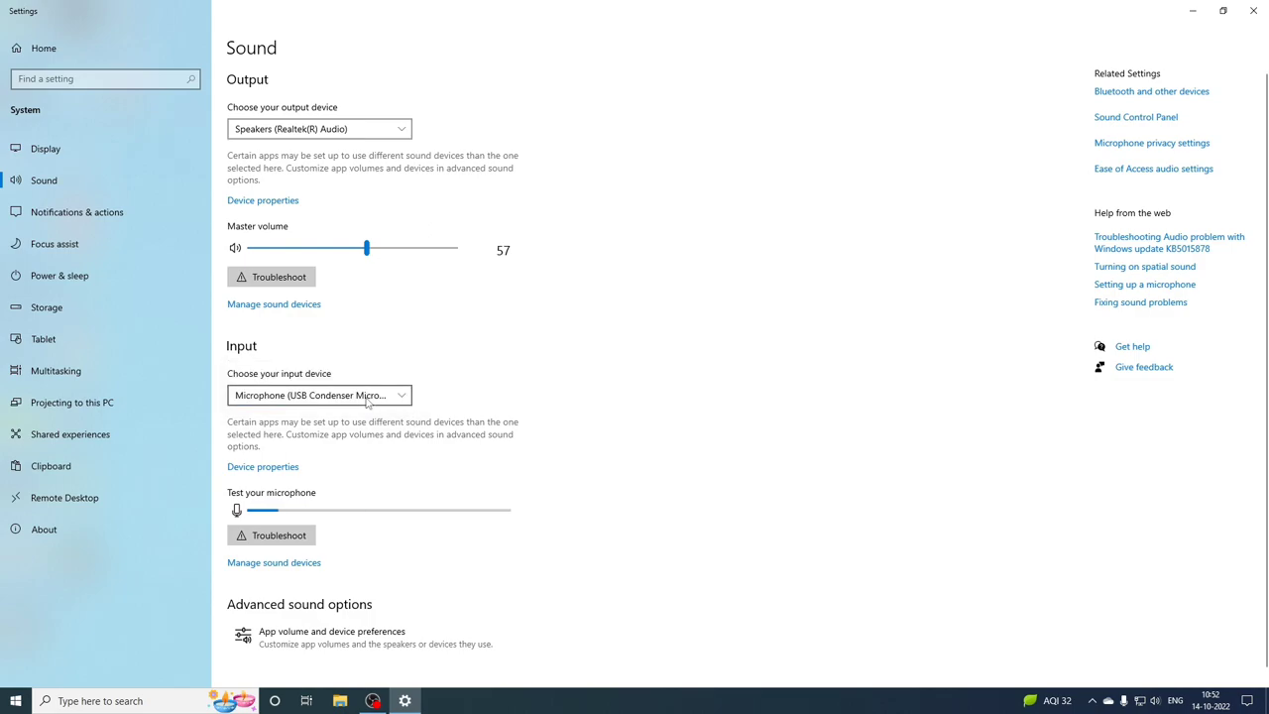
- Disable and re-enable the USB Condenser Microphone among the managed sound devices, and return to the Sound page
scroll(368, 396, down, 1)
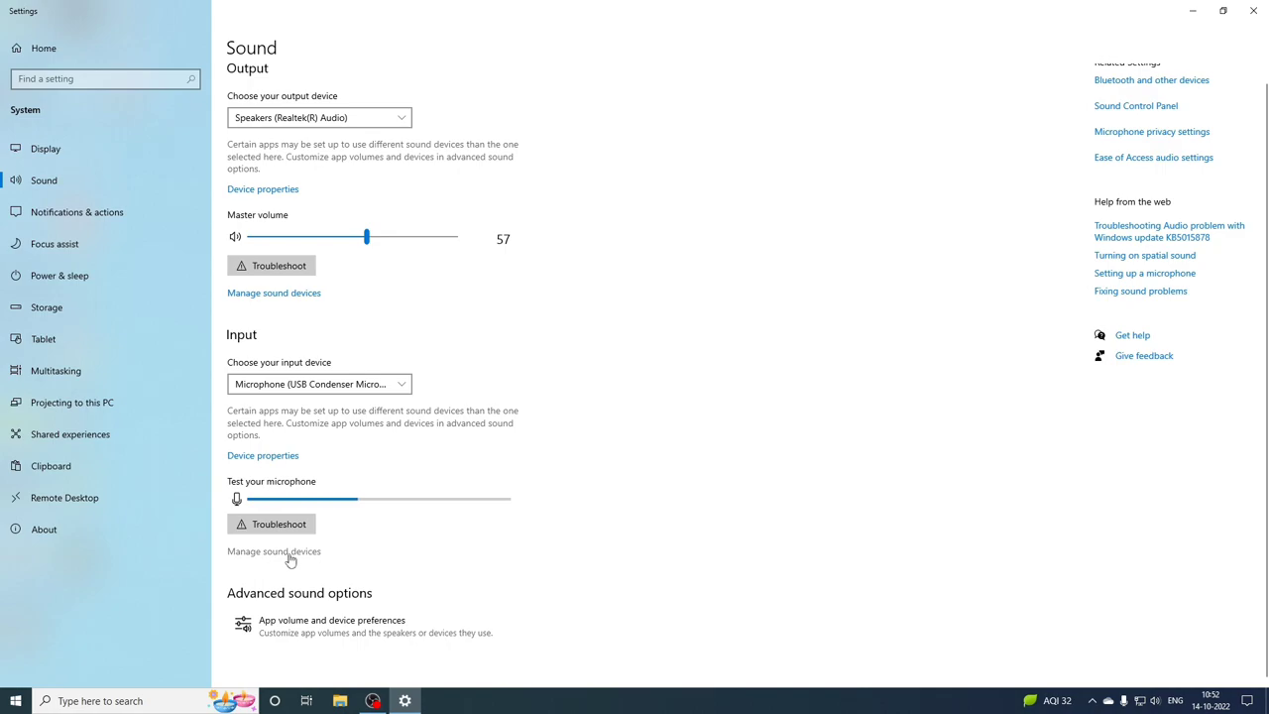
click(286, 557)
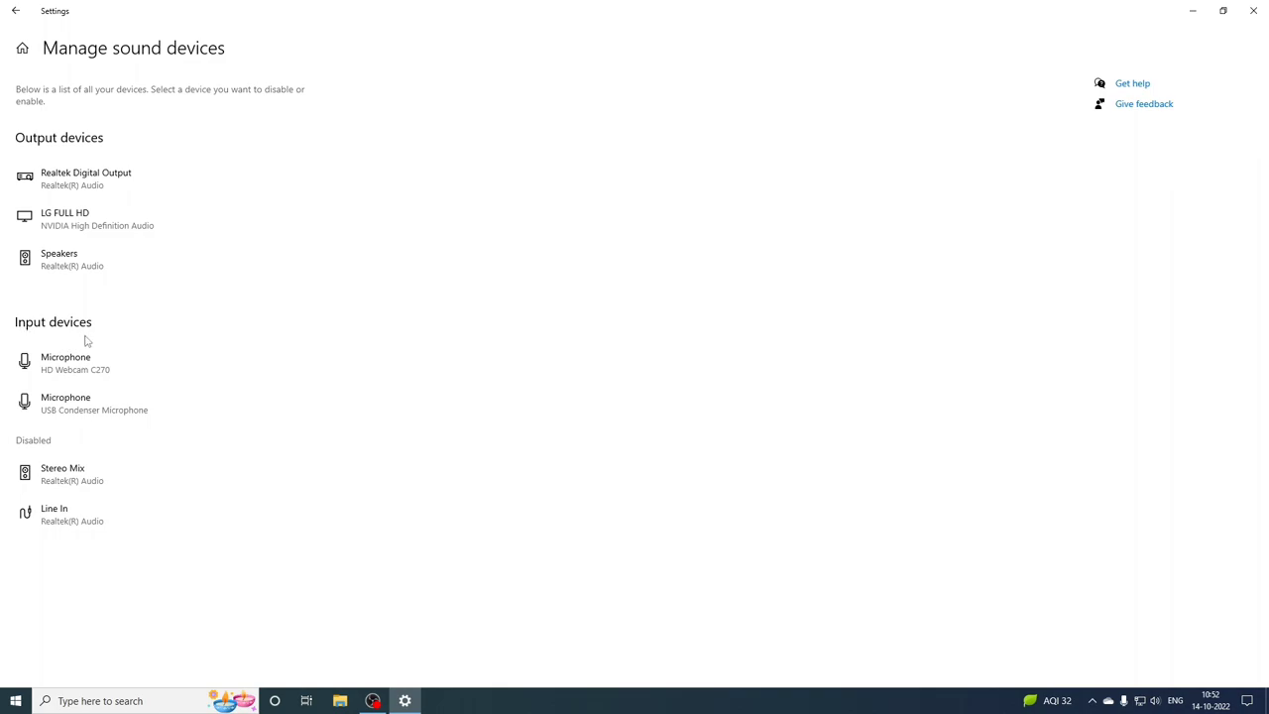
click(89, 405)
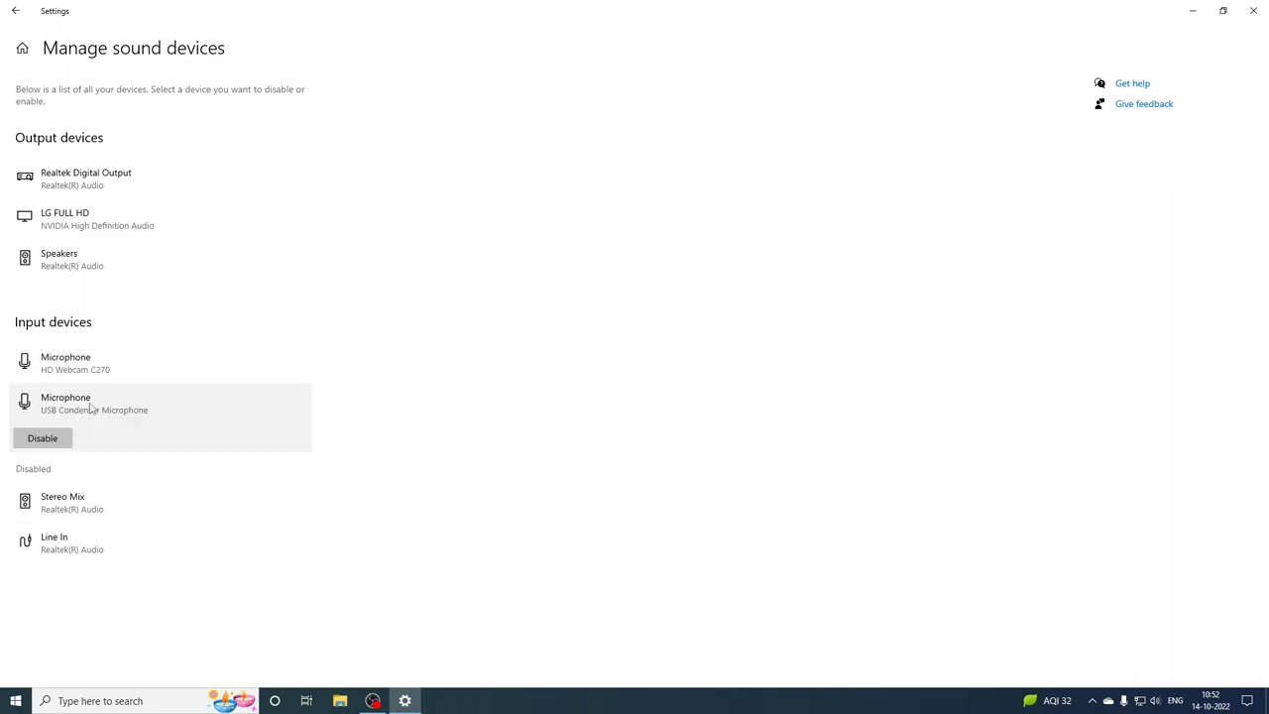
click(42, 441)
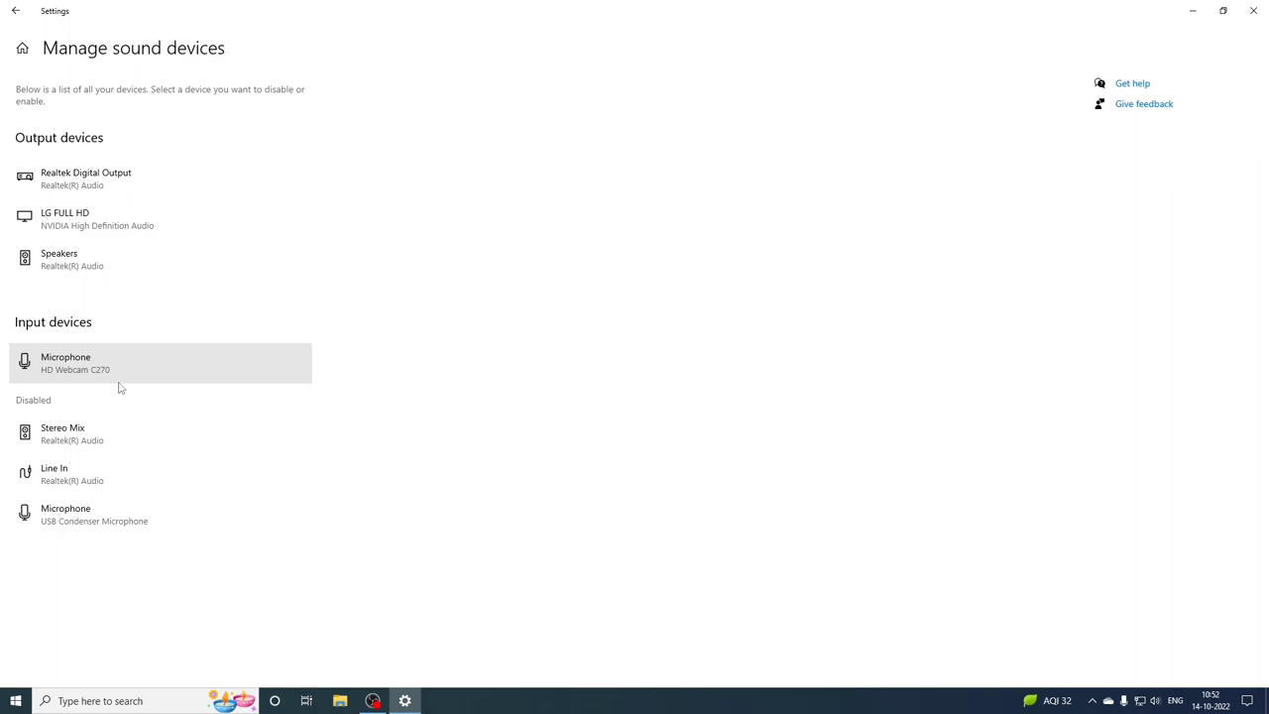
click(60, 529)
click(42, 549)
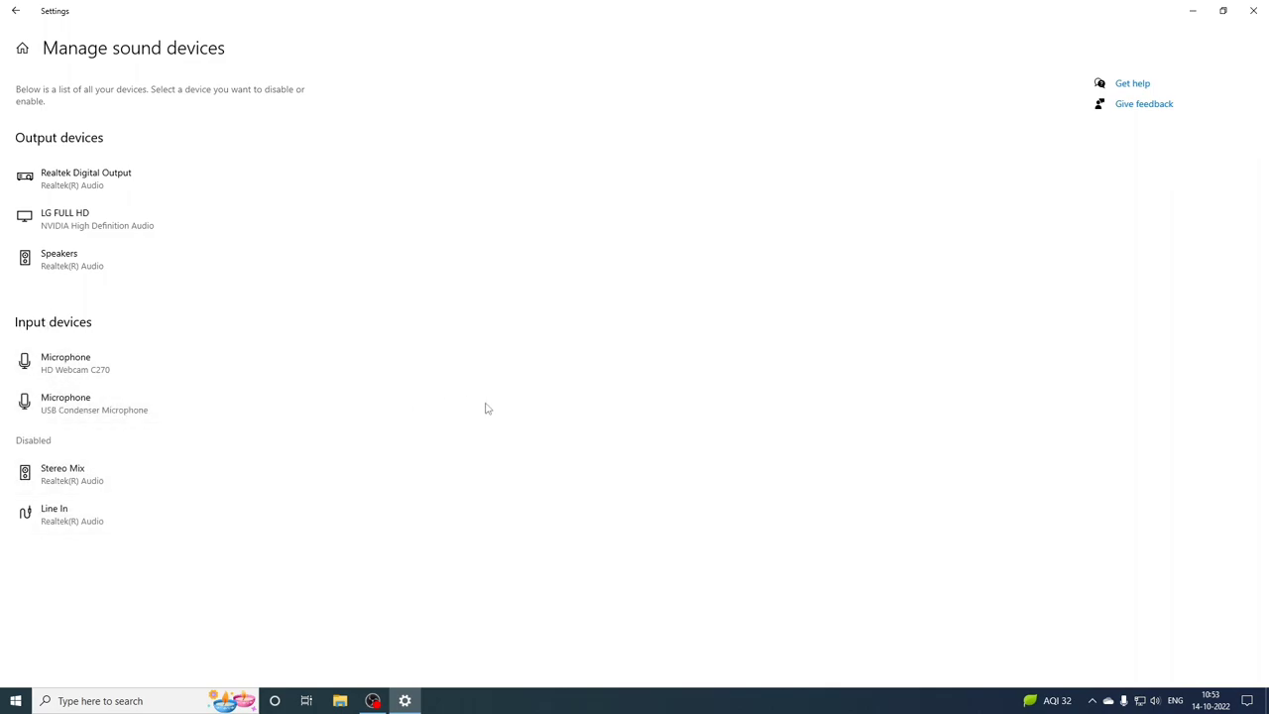
key(alt+Left)
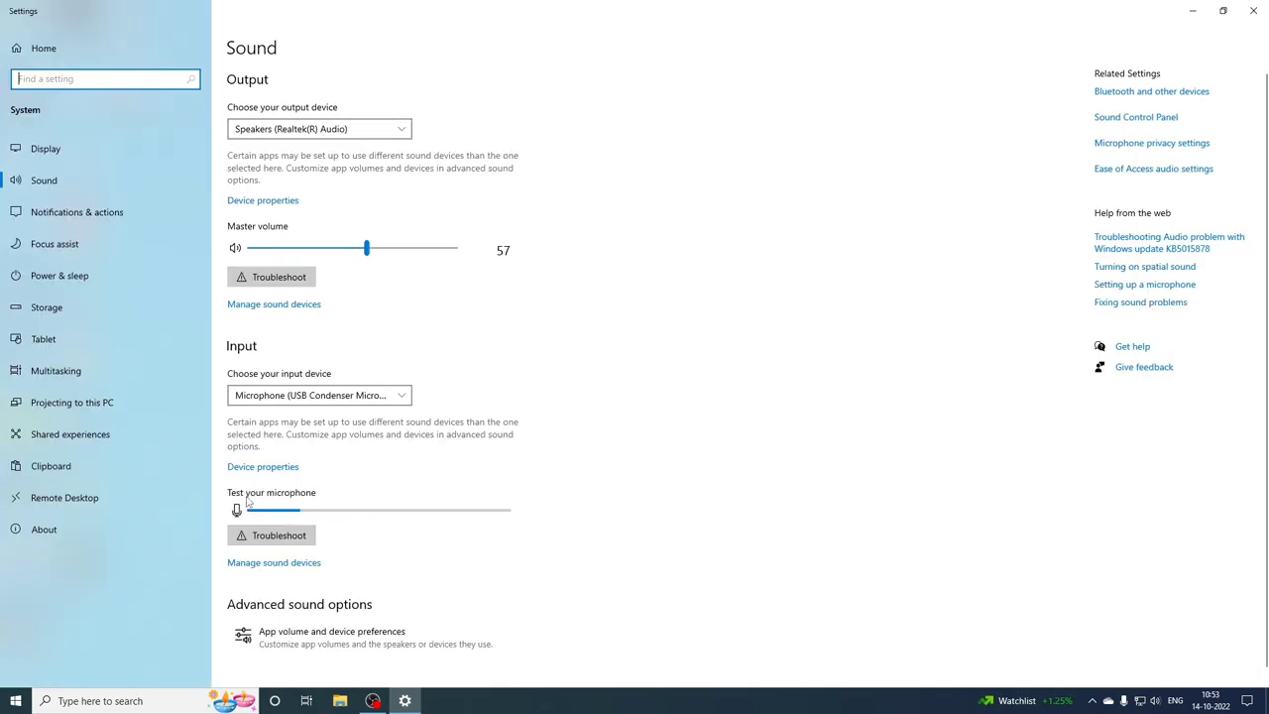
- Run the input troubleshooter on the USB Condenser Microphone and close it
click(281, 540)
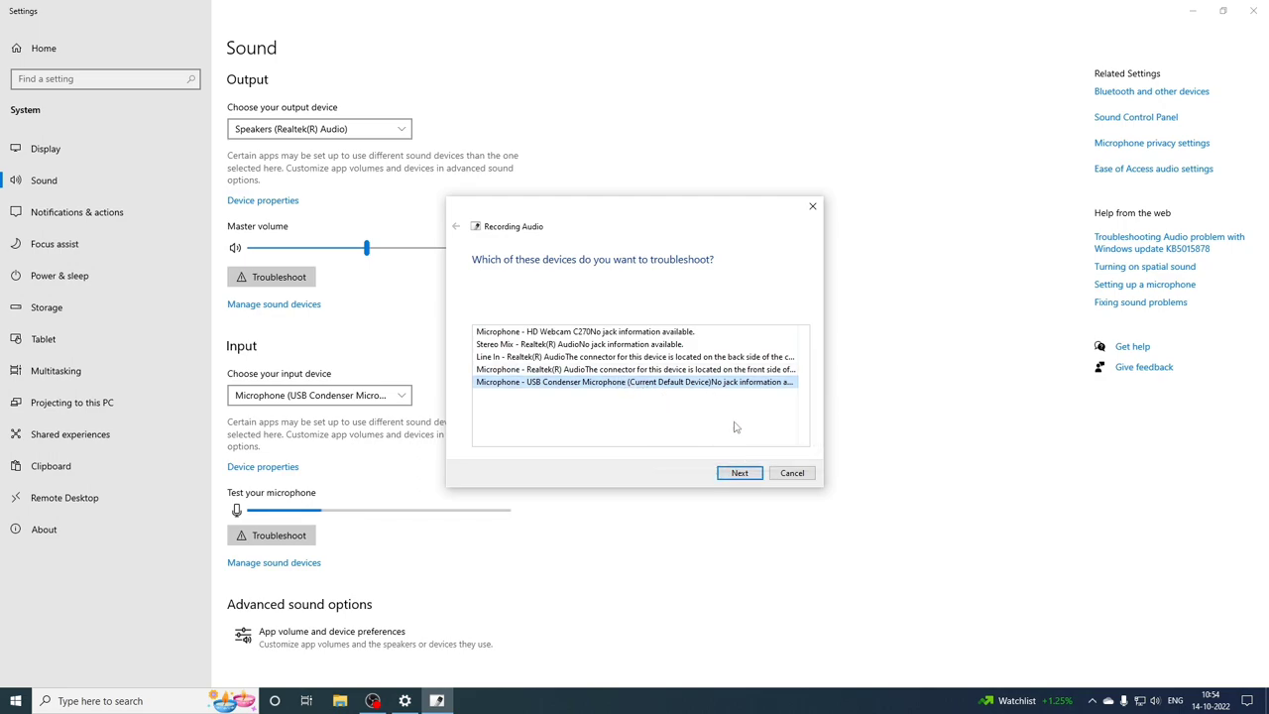
click(739, 474)
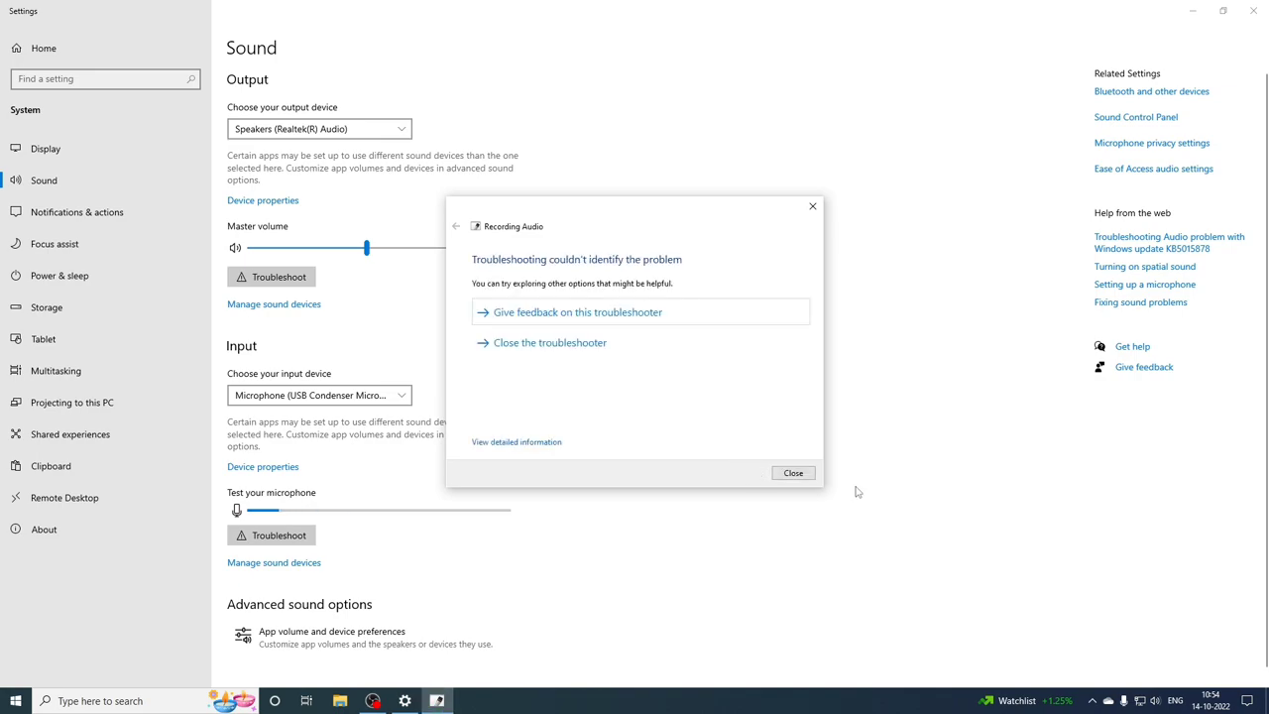
click(794, 473)
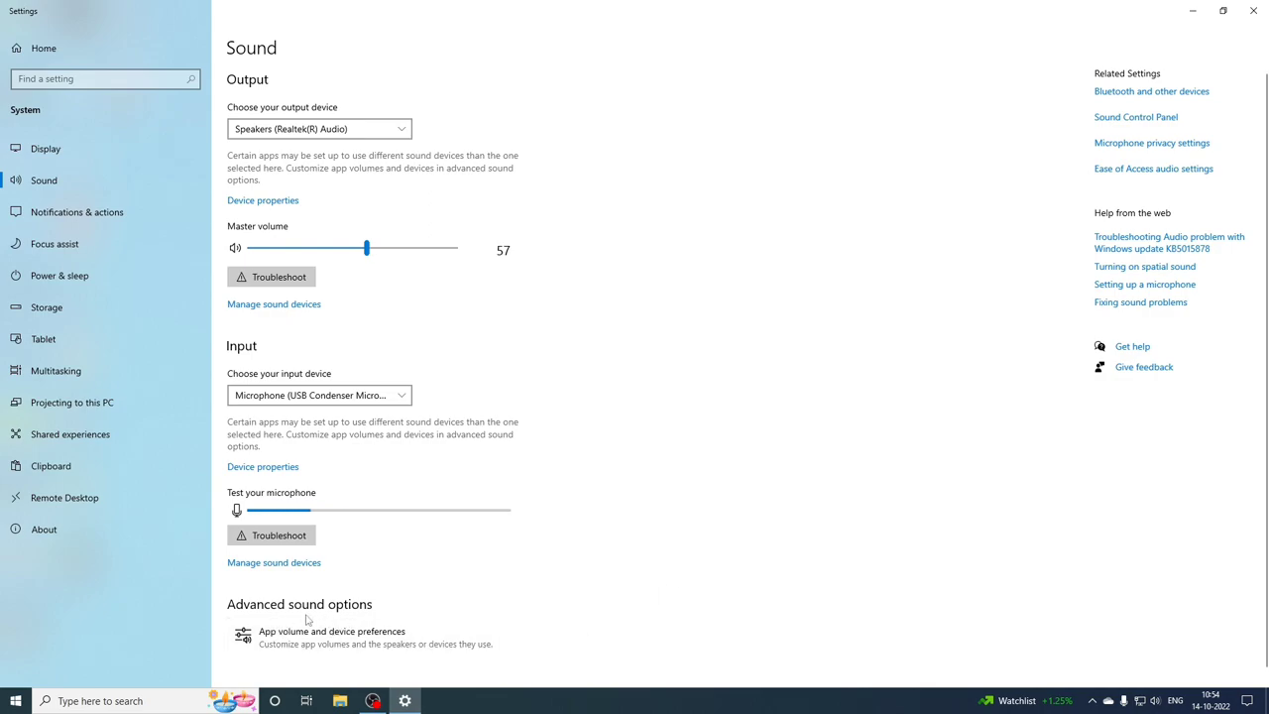
- In the app volume and device preferences, set the master volume to 62, keep the USB Condenser Microphone as input, and close Settings
click(308, 646)
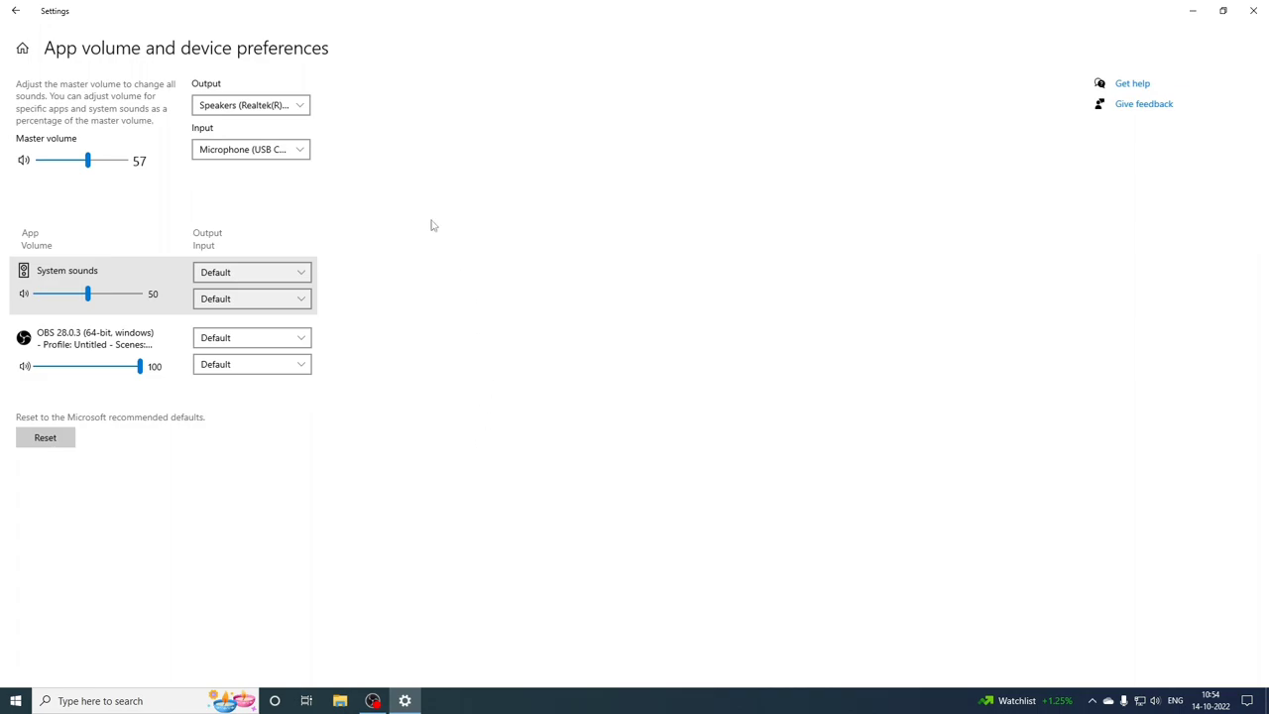
click(93, 163)
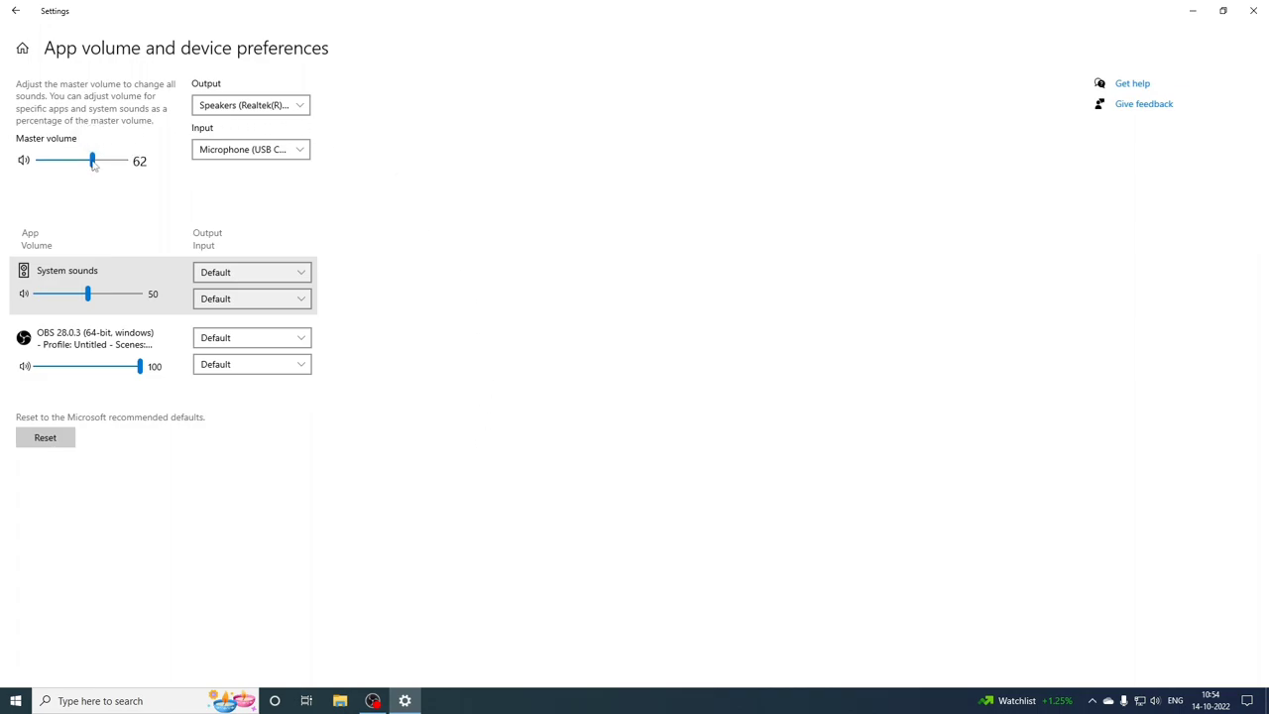
click(292, 151)
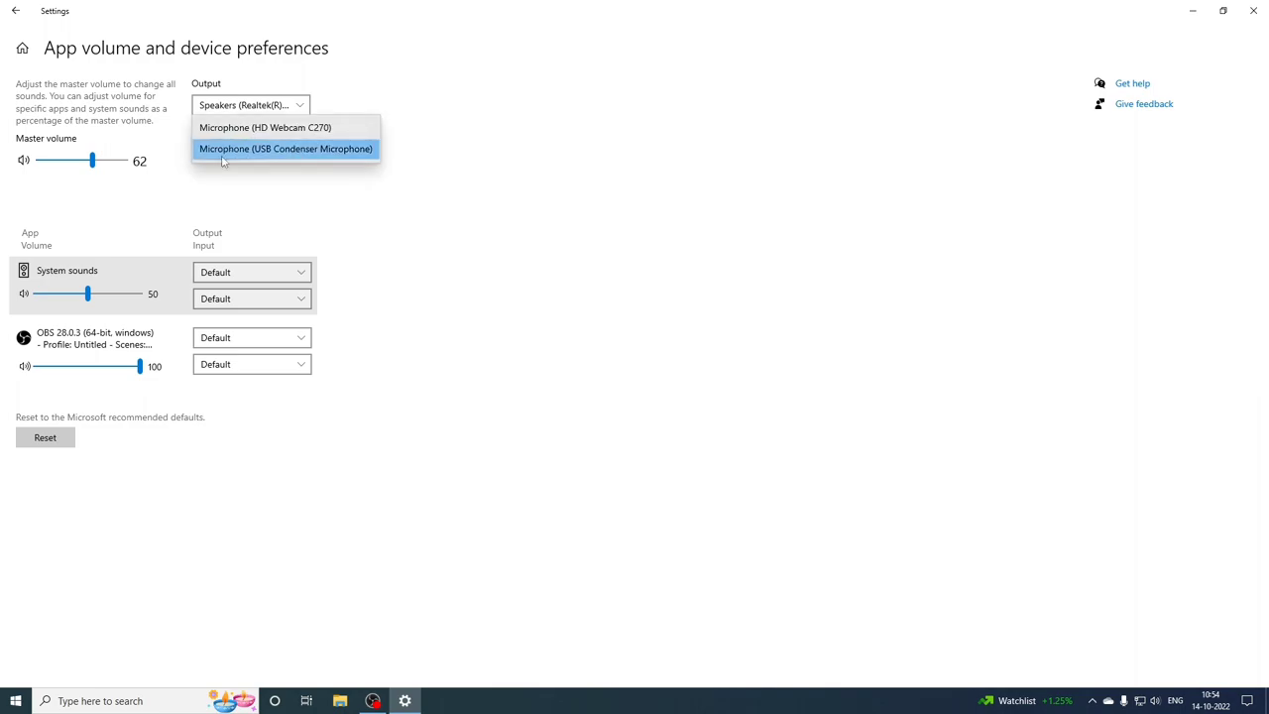
click(260, 149)
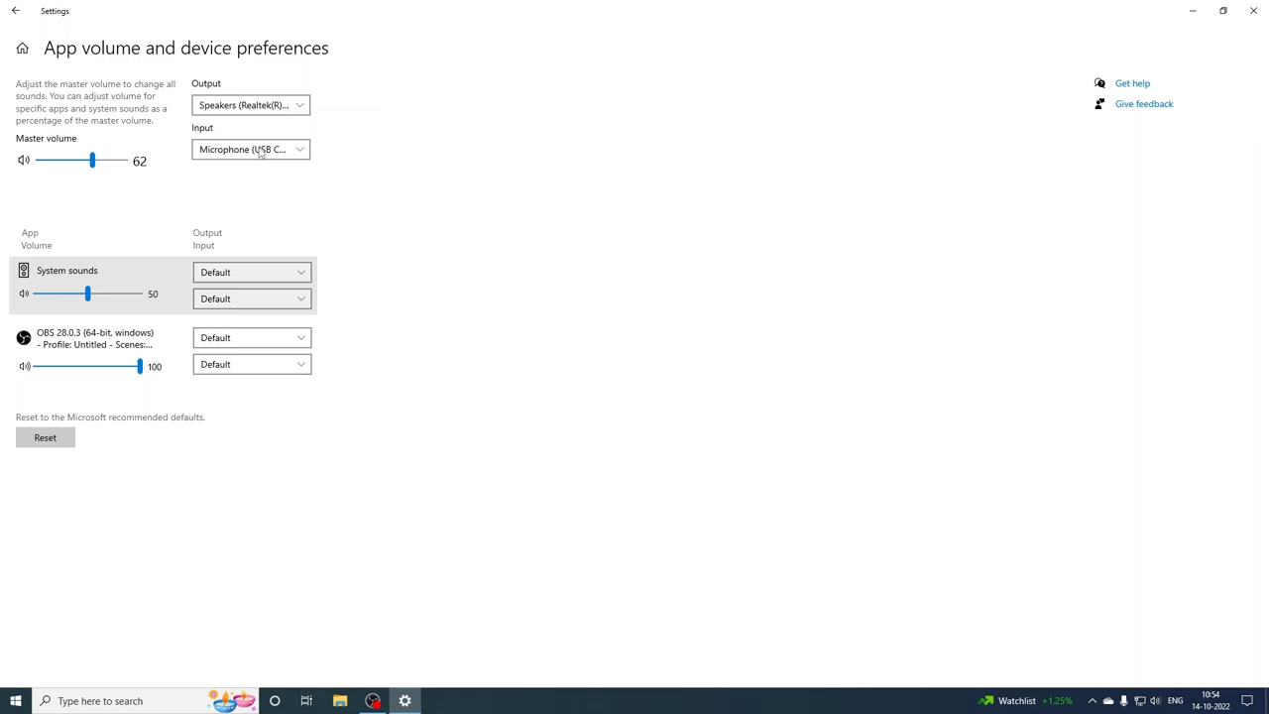
click(260, 151)
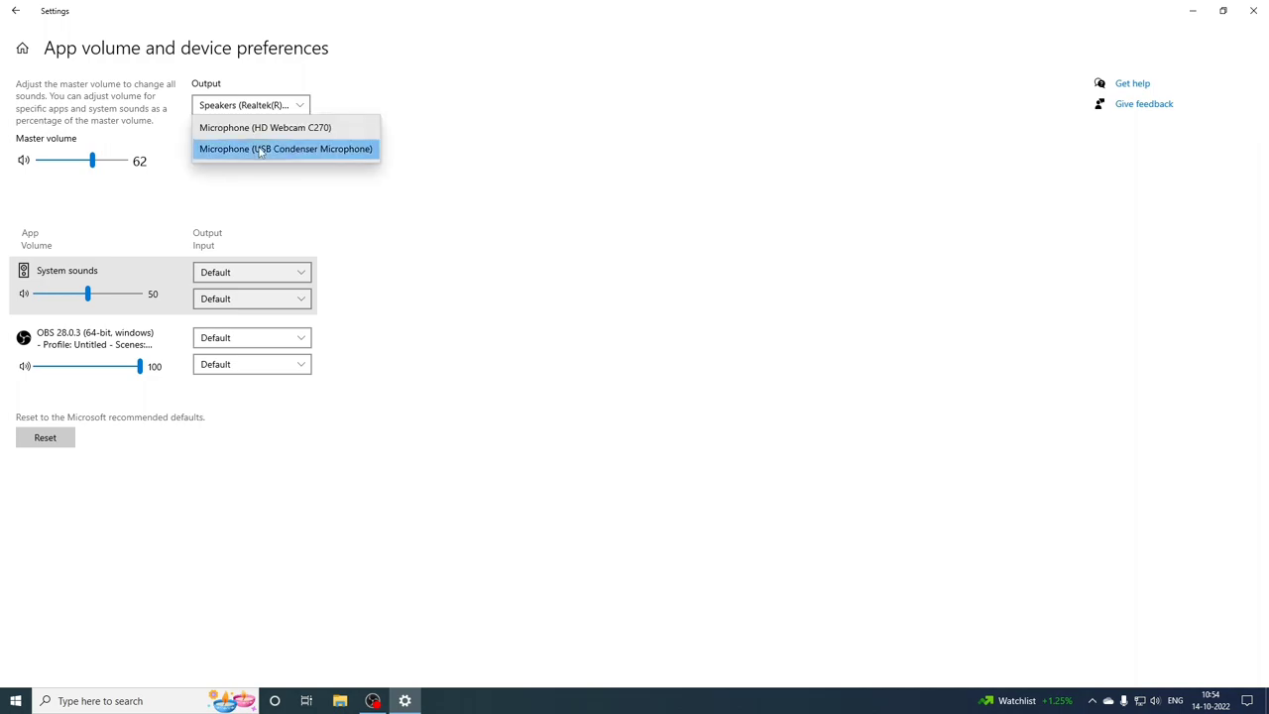
click(260, 149)
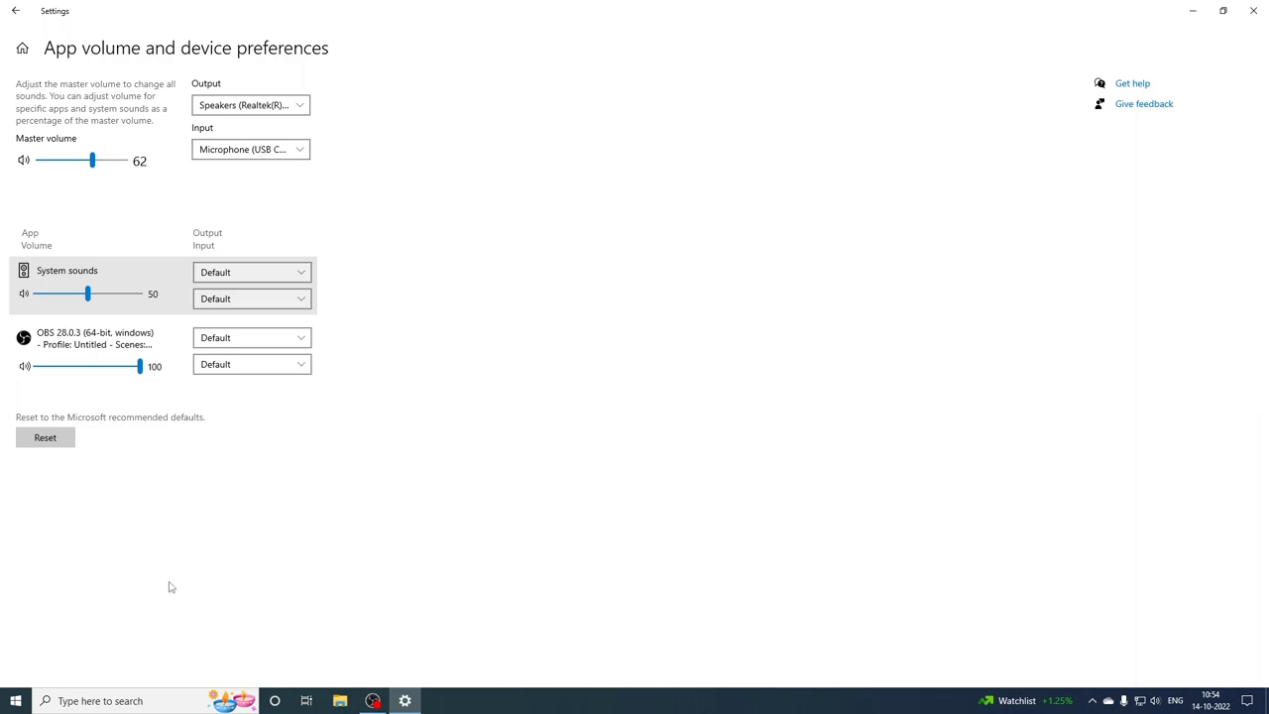
key(alt+Left)
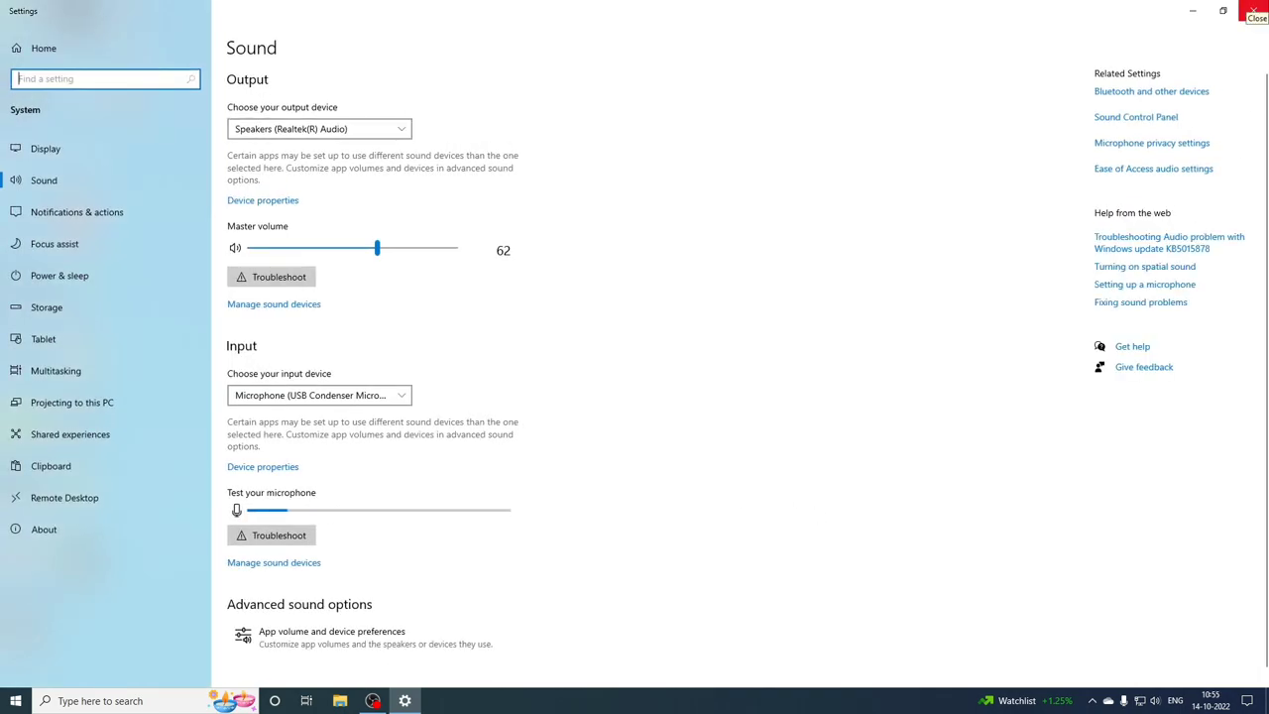
click(1254, 11)
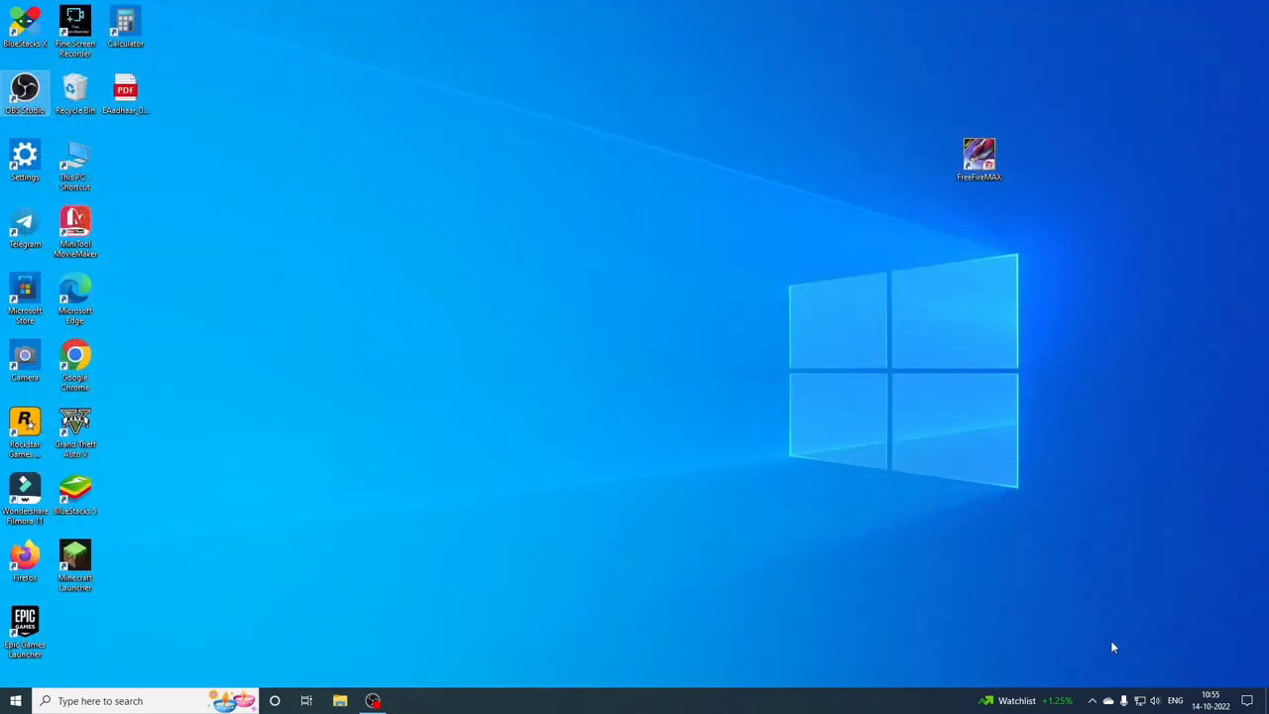
- Open the classic Sound dialog and select the USB Condenser Microphone among the recording devices
right_click(1153, 703)
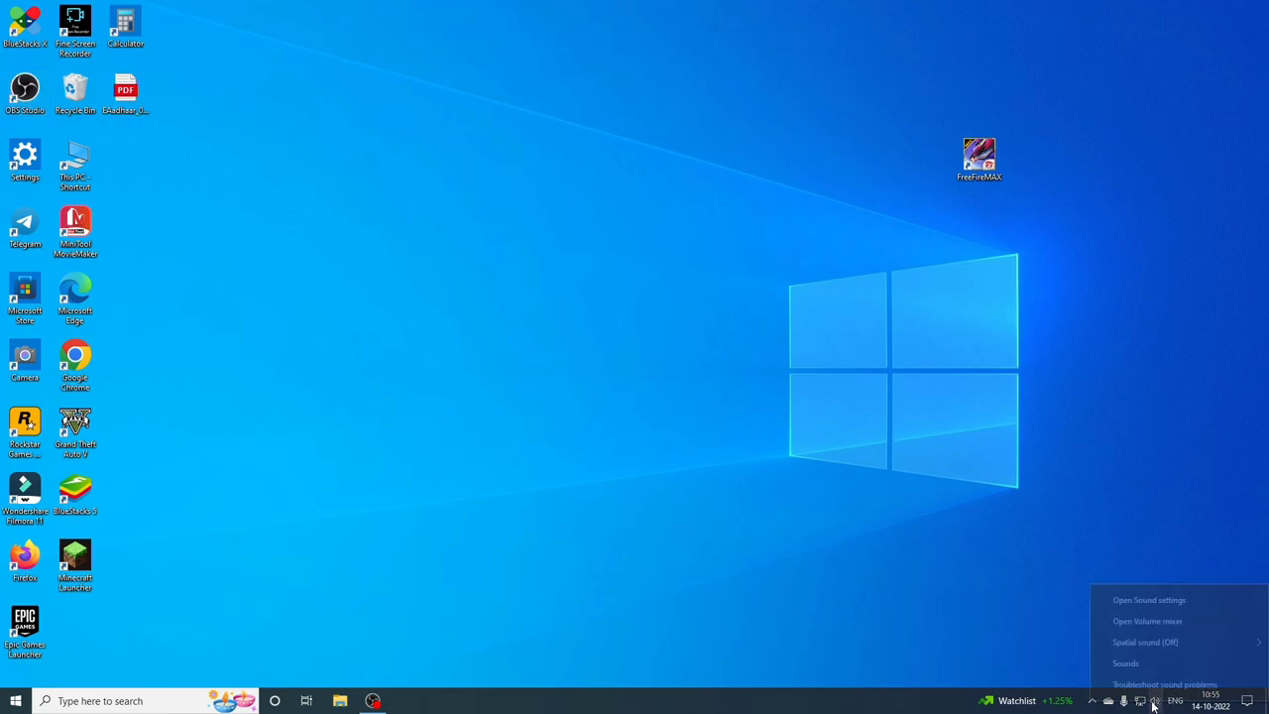
click(1126, 664)
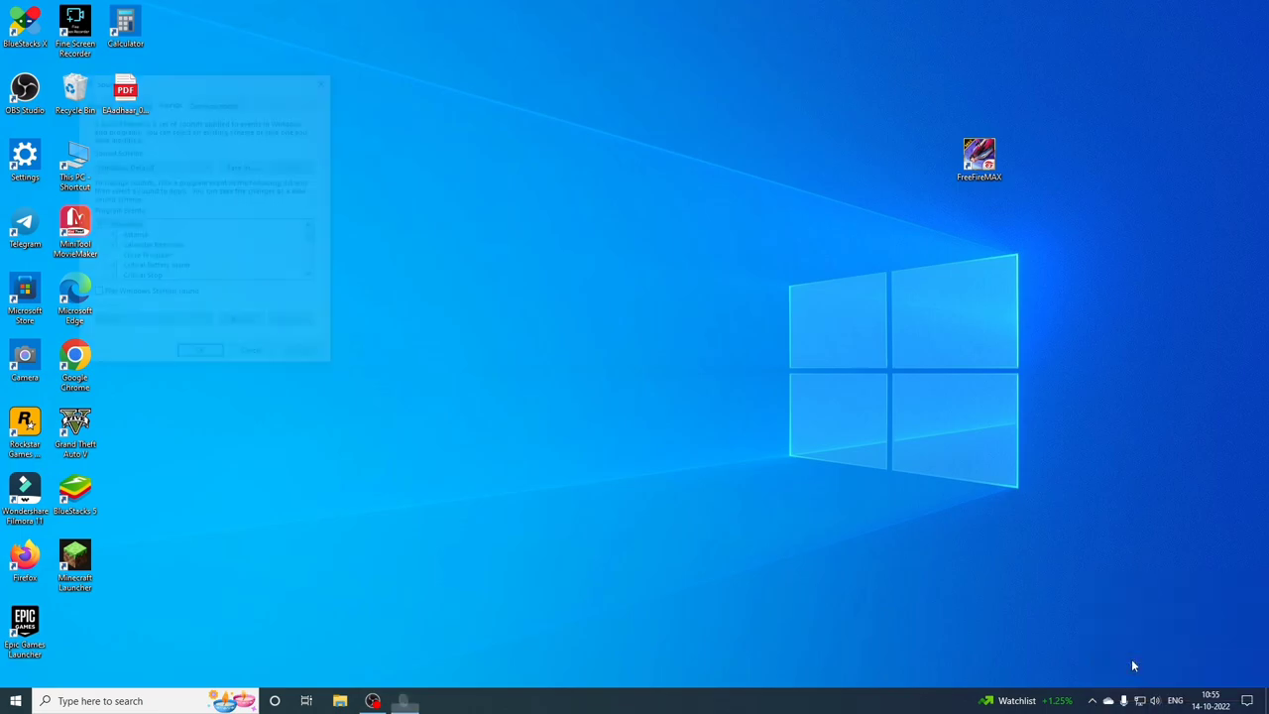
drag(204, 82, 639, 178)
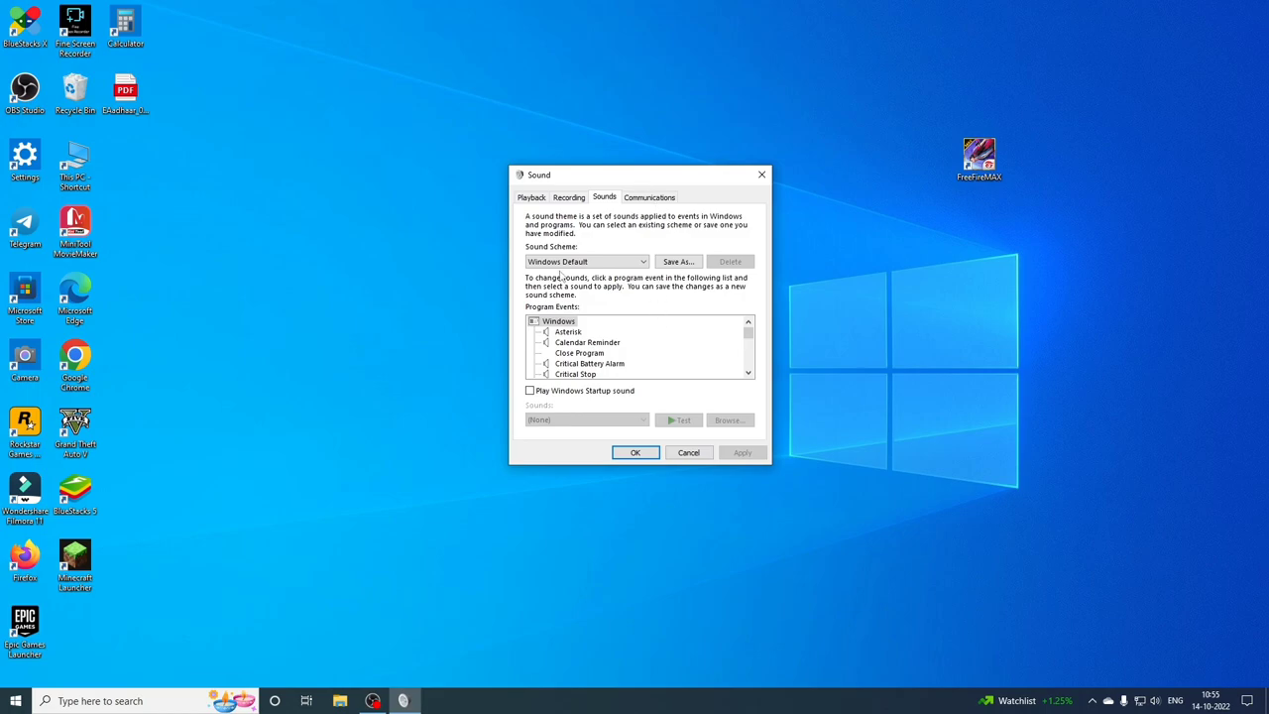
click(572, 201)
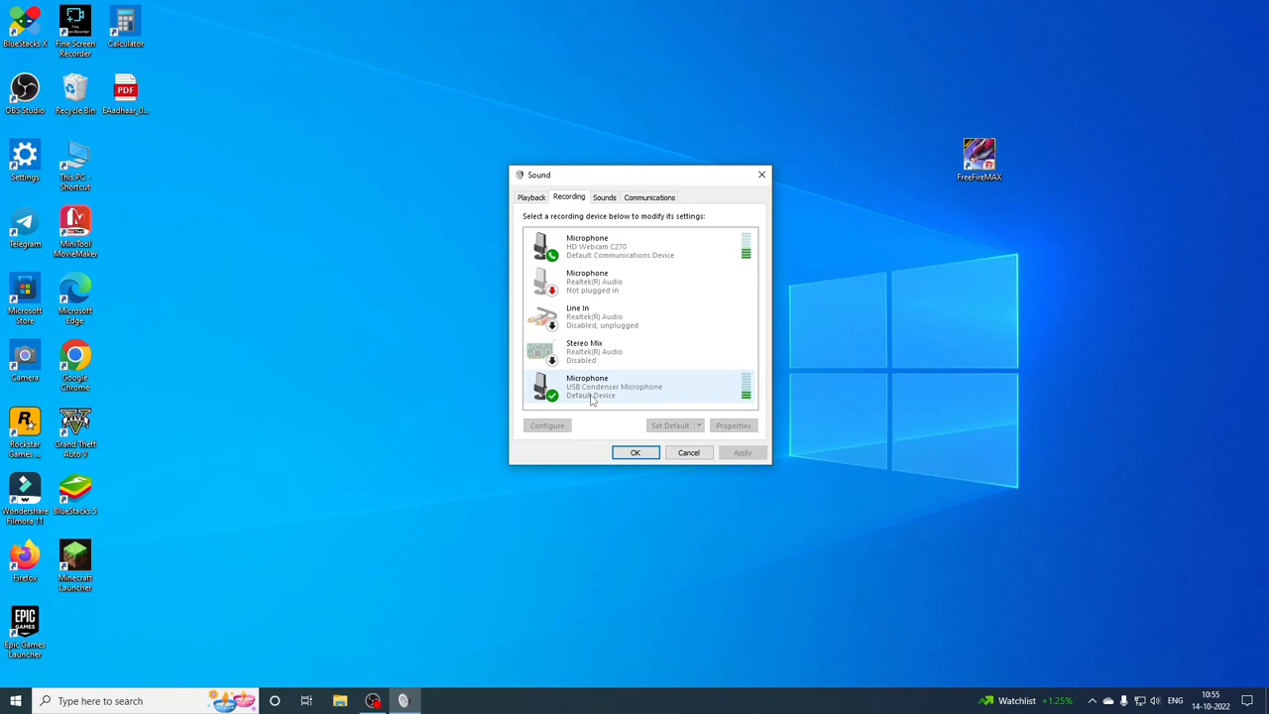
right_click(658, 251)
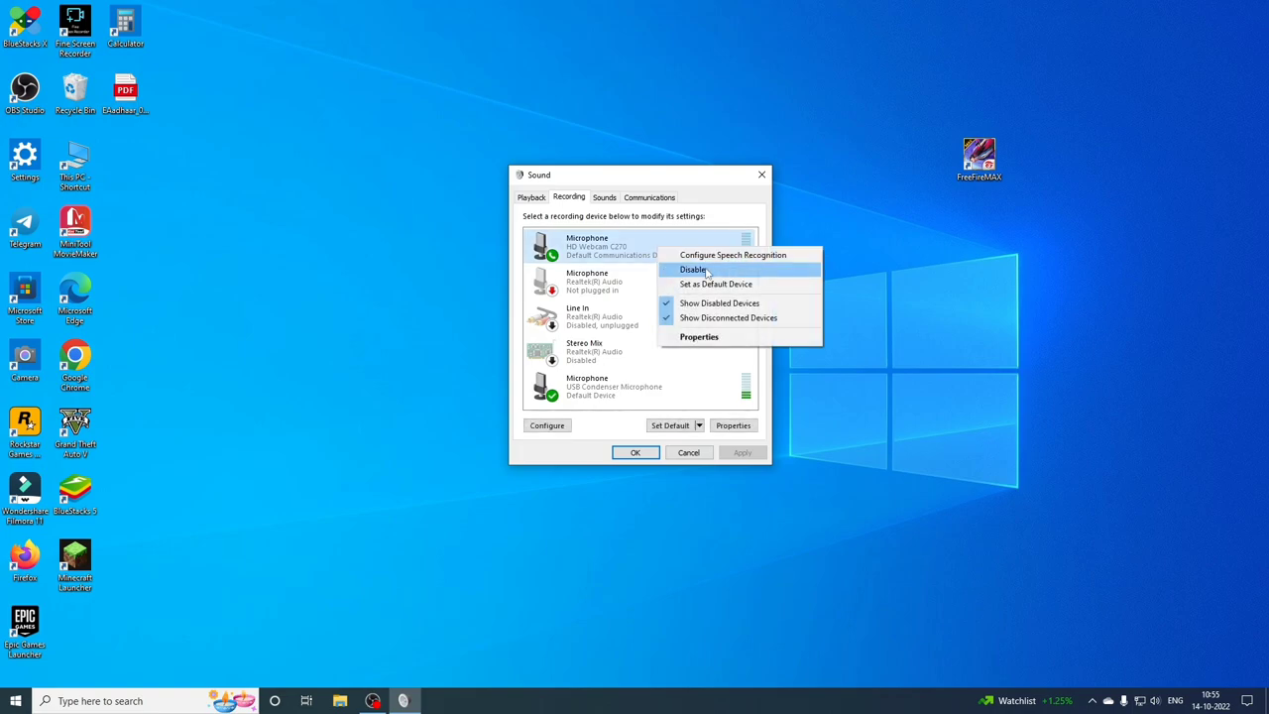
click(689, 382)
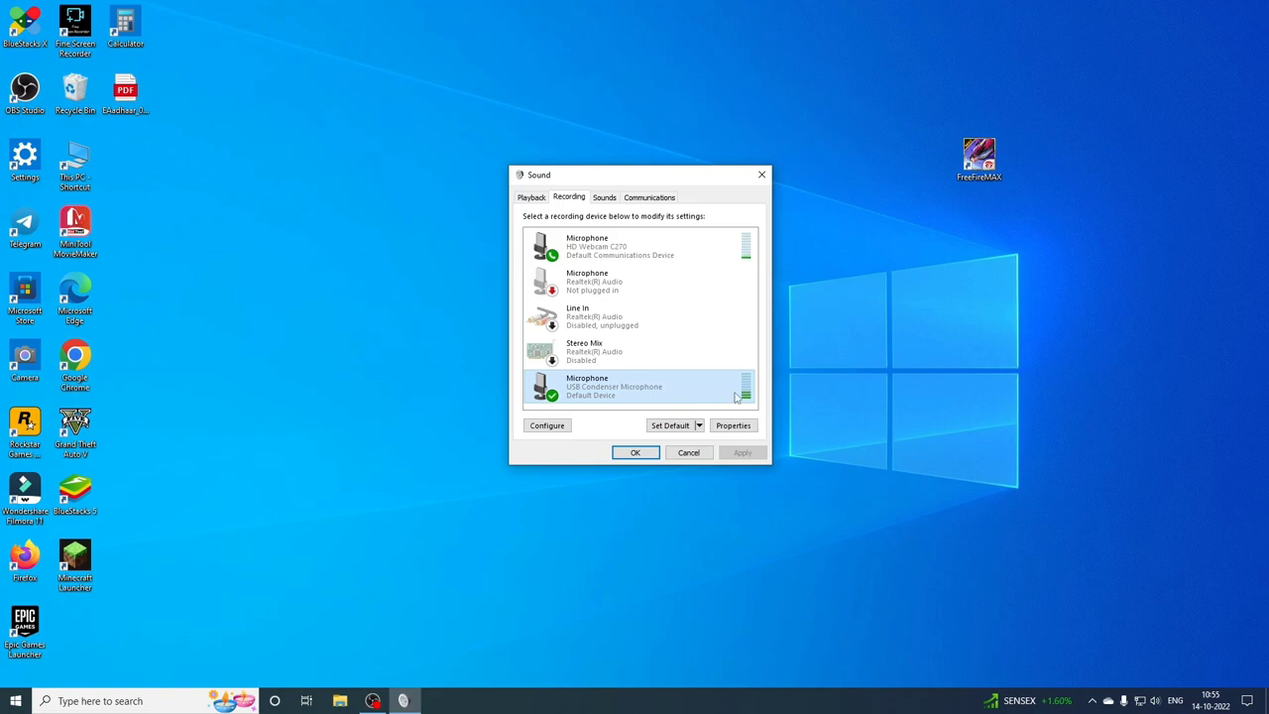
- Disable the USB Condenser Microphone in the recording devices list and enable it again
right_click(624, 394)
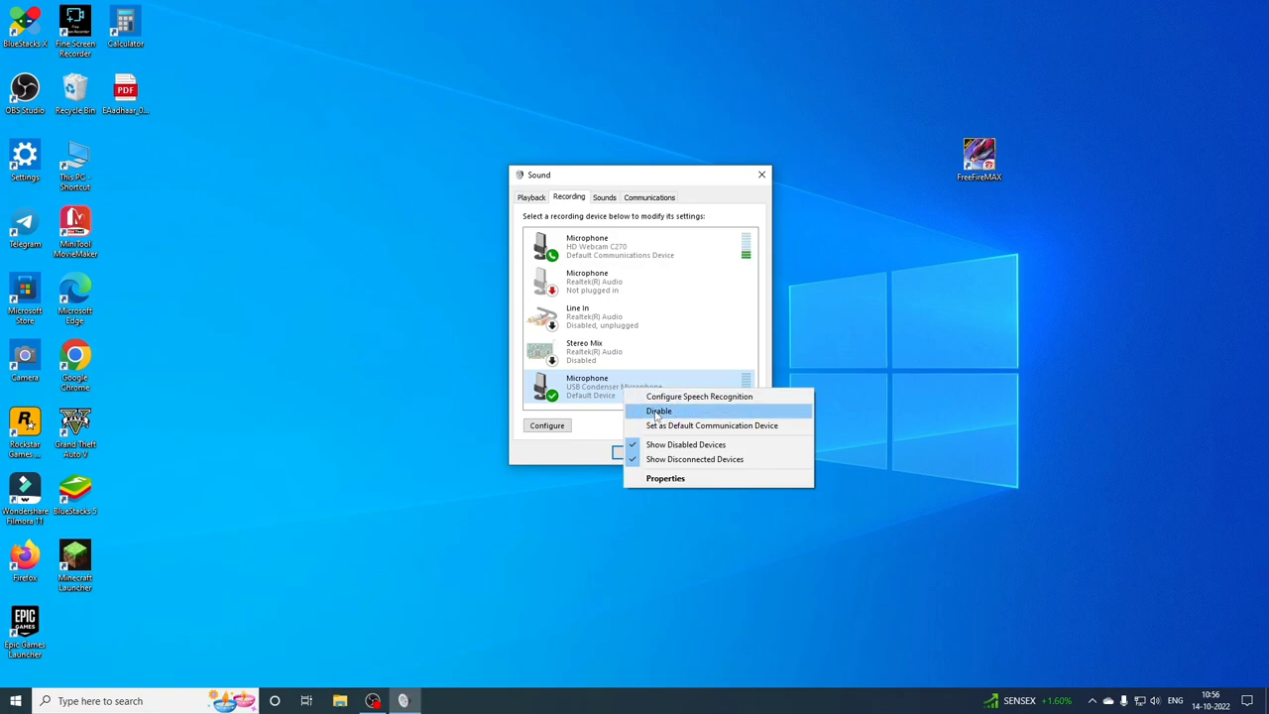
click(658, 411)
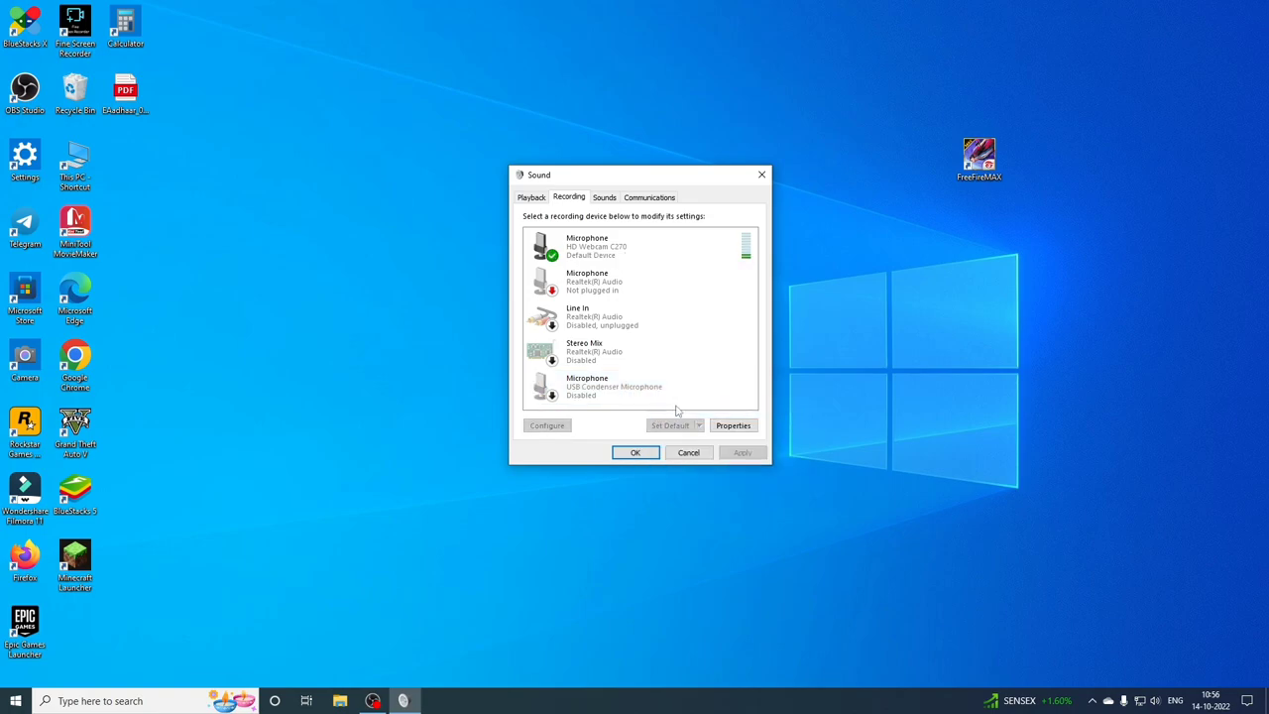
right_click(602, 388)
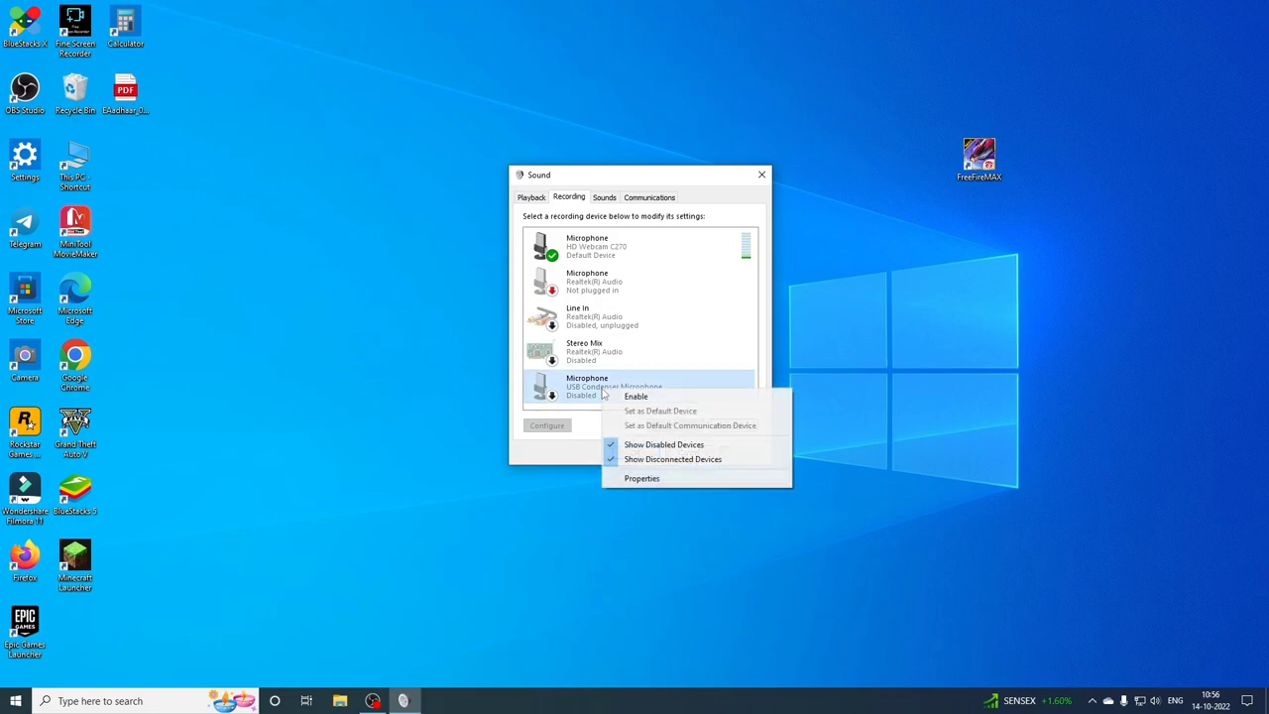
click(649, 396)
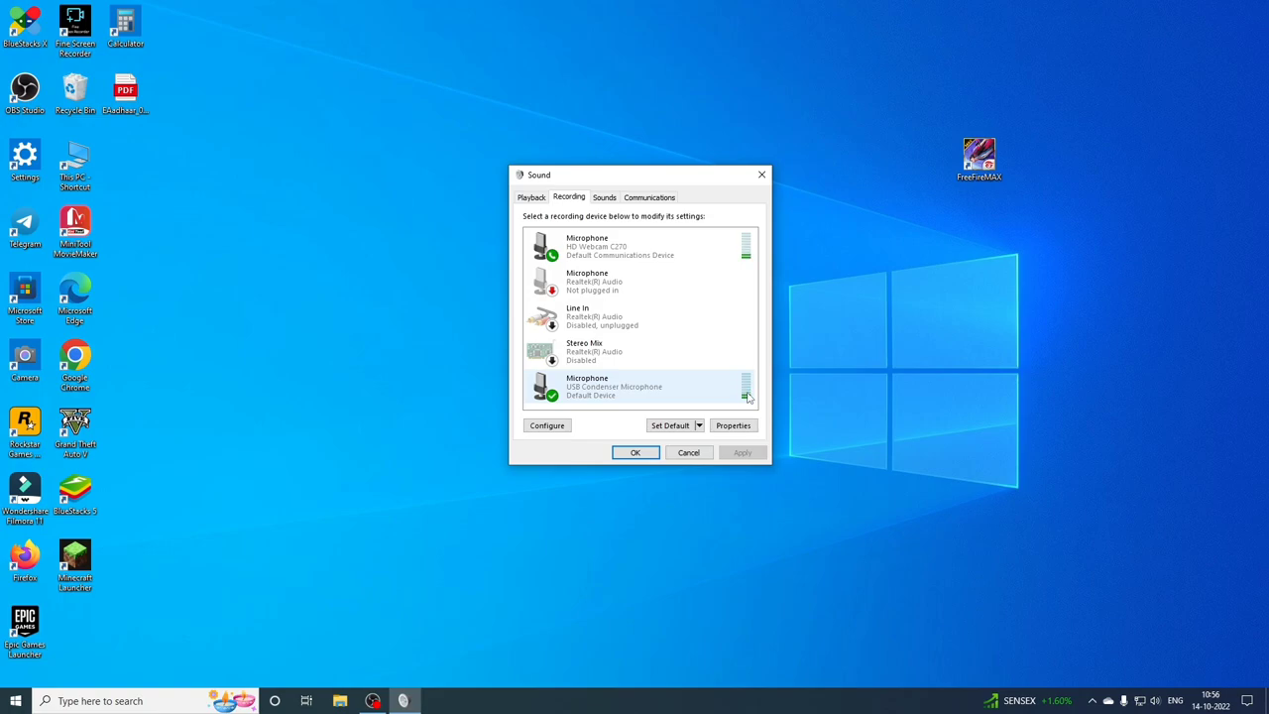
- Lower the USB Condenser Microphone's recording level to about 67 in its properties, and confirm the open sound dialogs
click(739, 426)
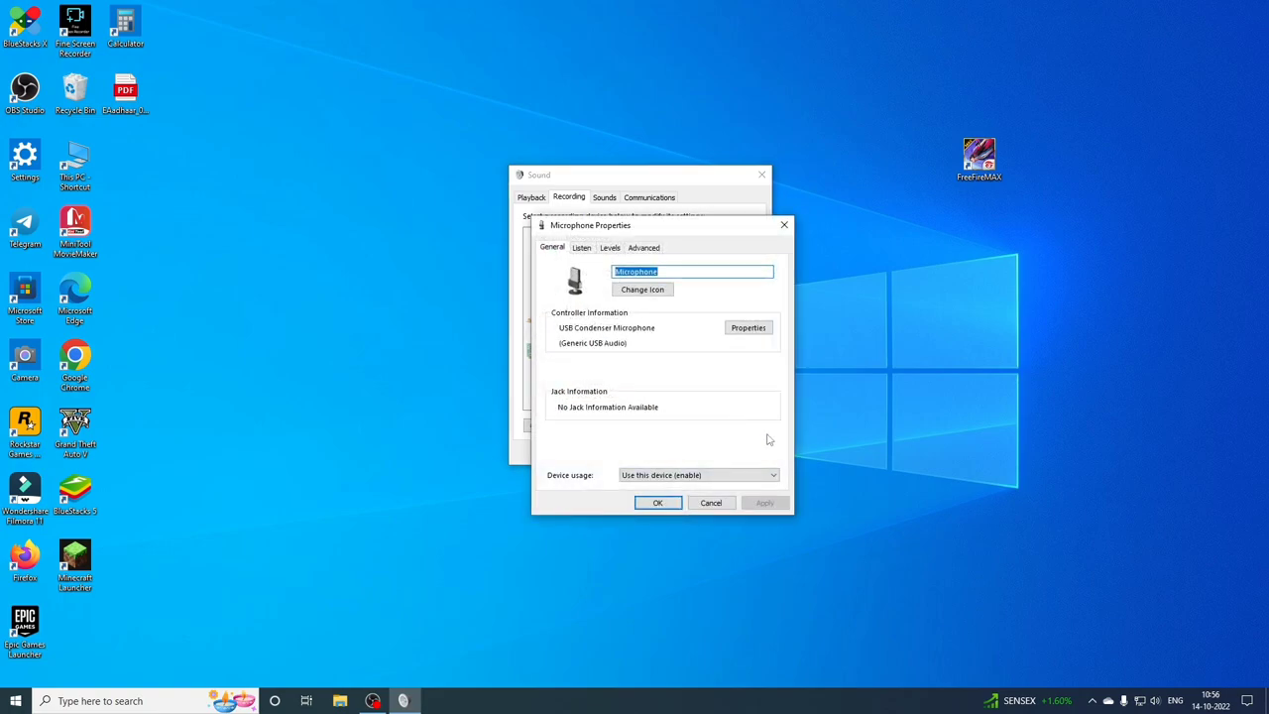
click(610, 252)
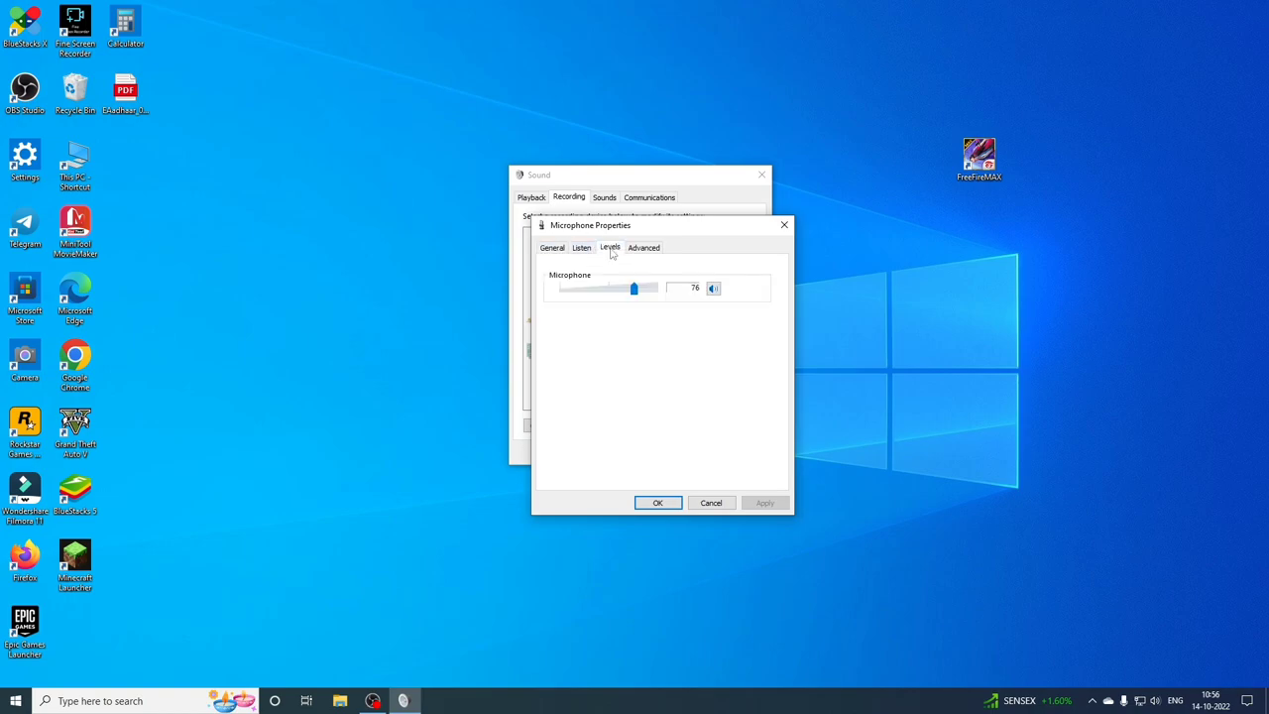
mouse_move(634, 297)
mouse_down()
mouse_move(611, 300)
mouse_move(629, 300)
mouse_up()
click(658, 502)
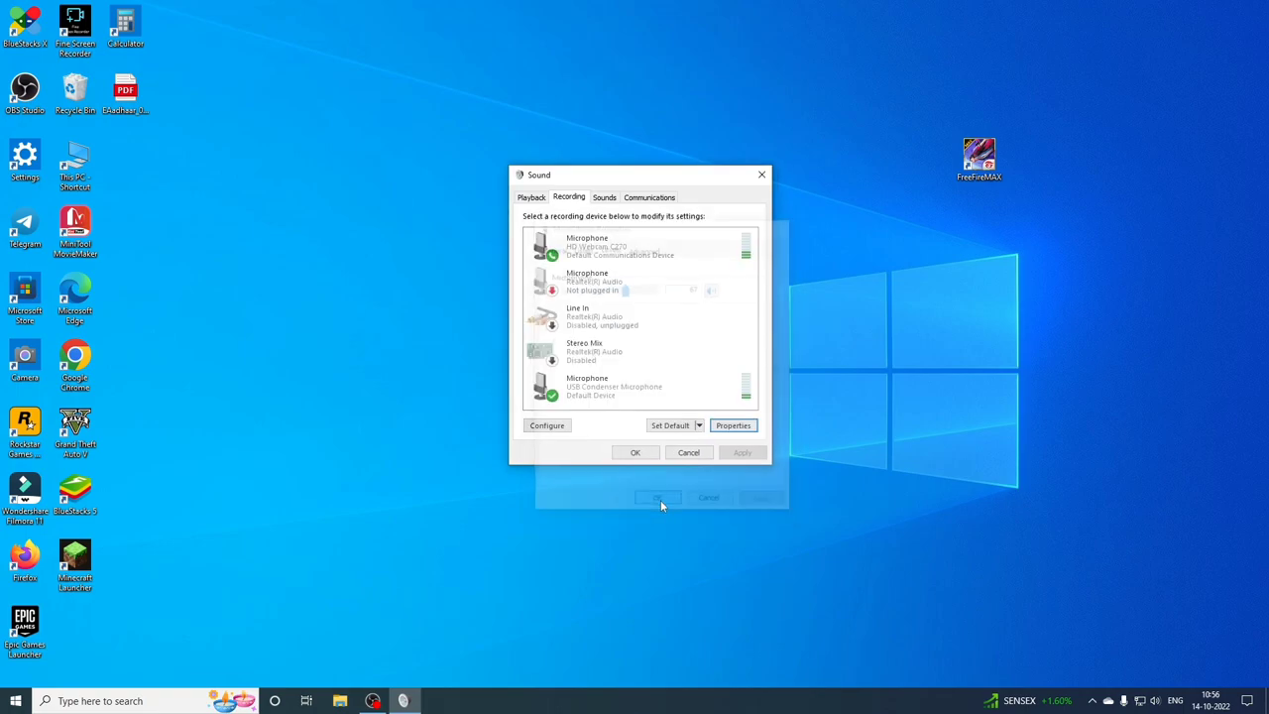
click(650, 453)
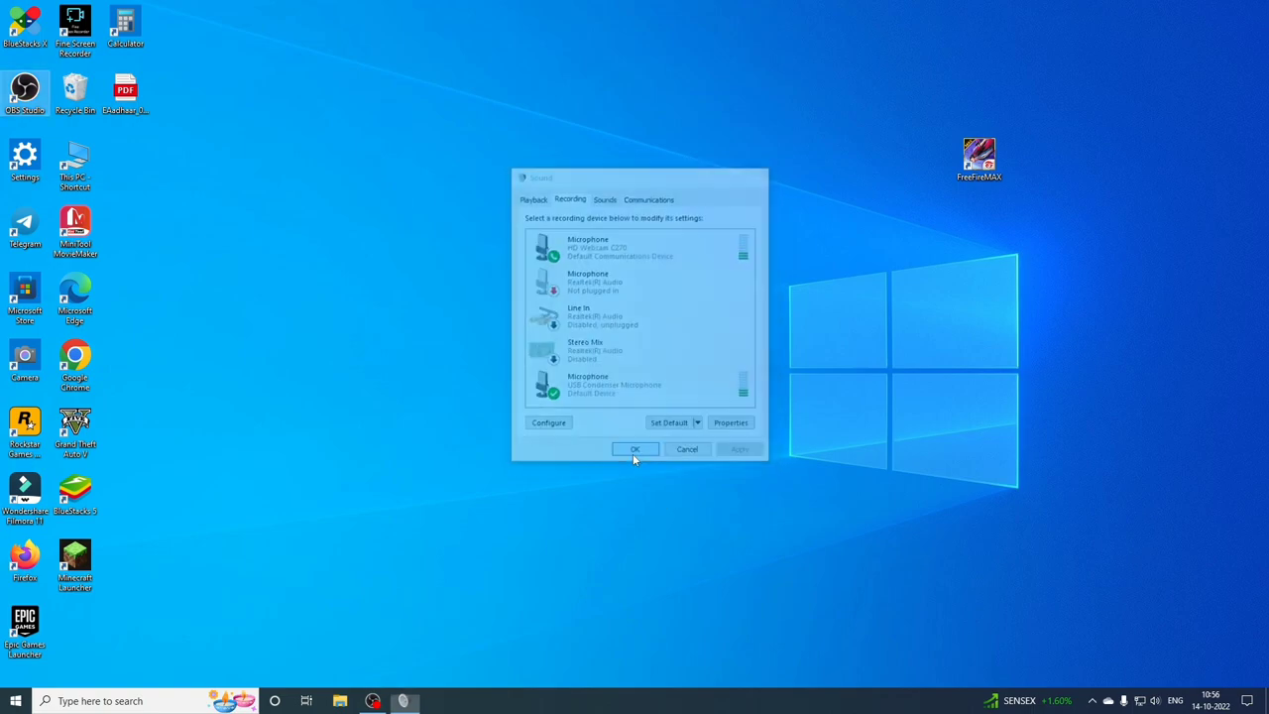